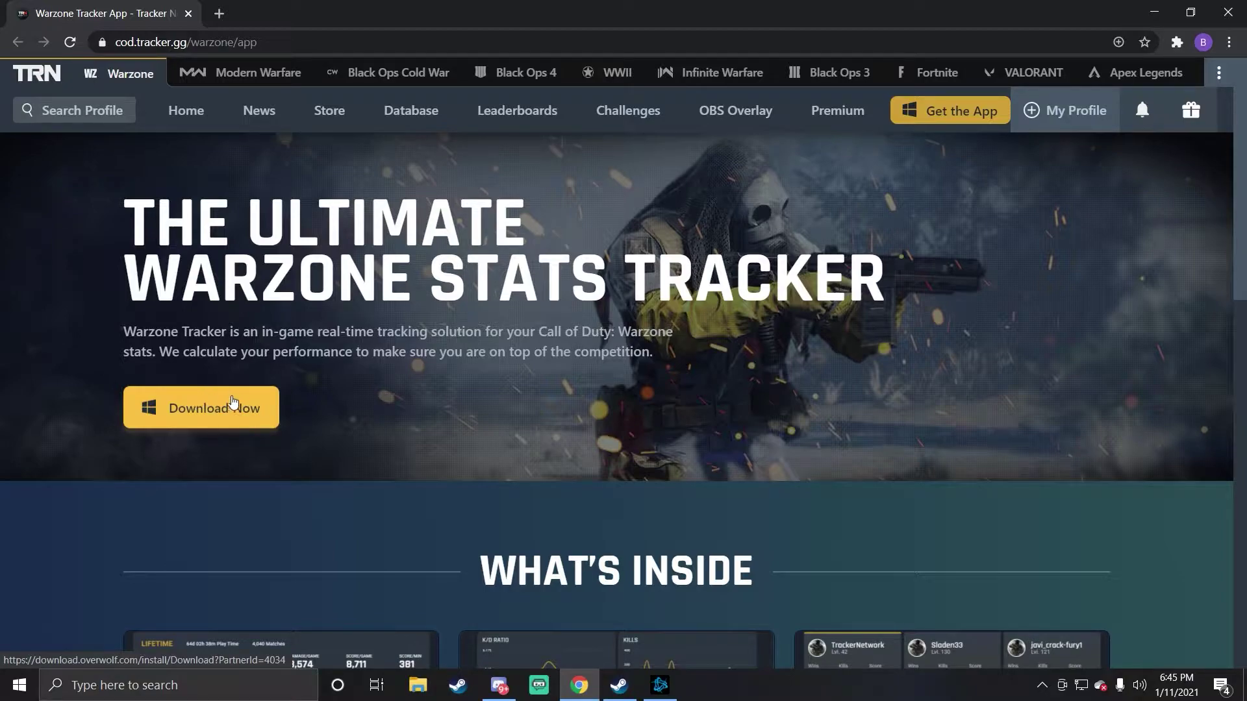
Step: Download the Warzone Tracker installer from cod.tracker.gg and dismiss the finished-download notice
click(175, 394)
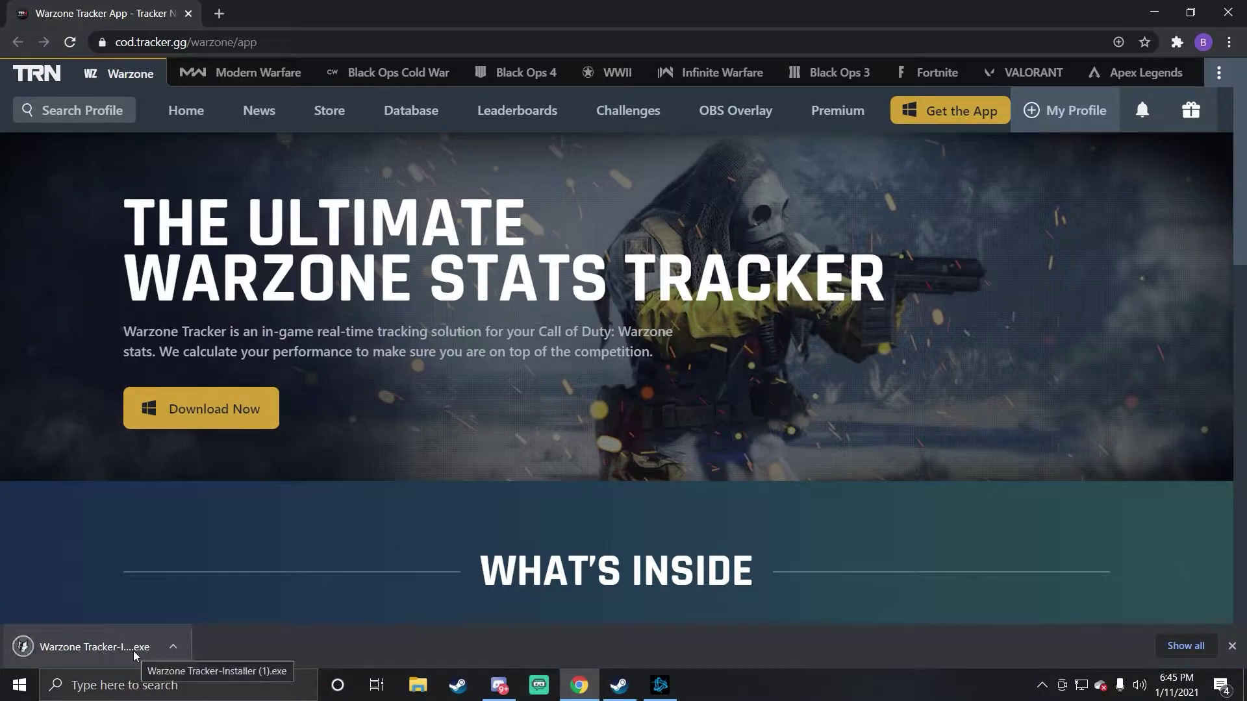
click(1232, 647)
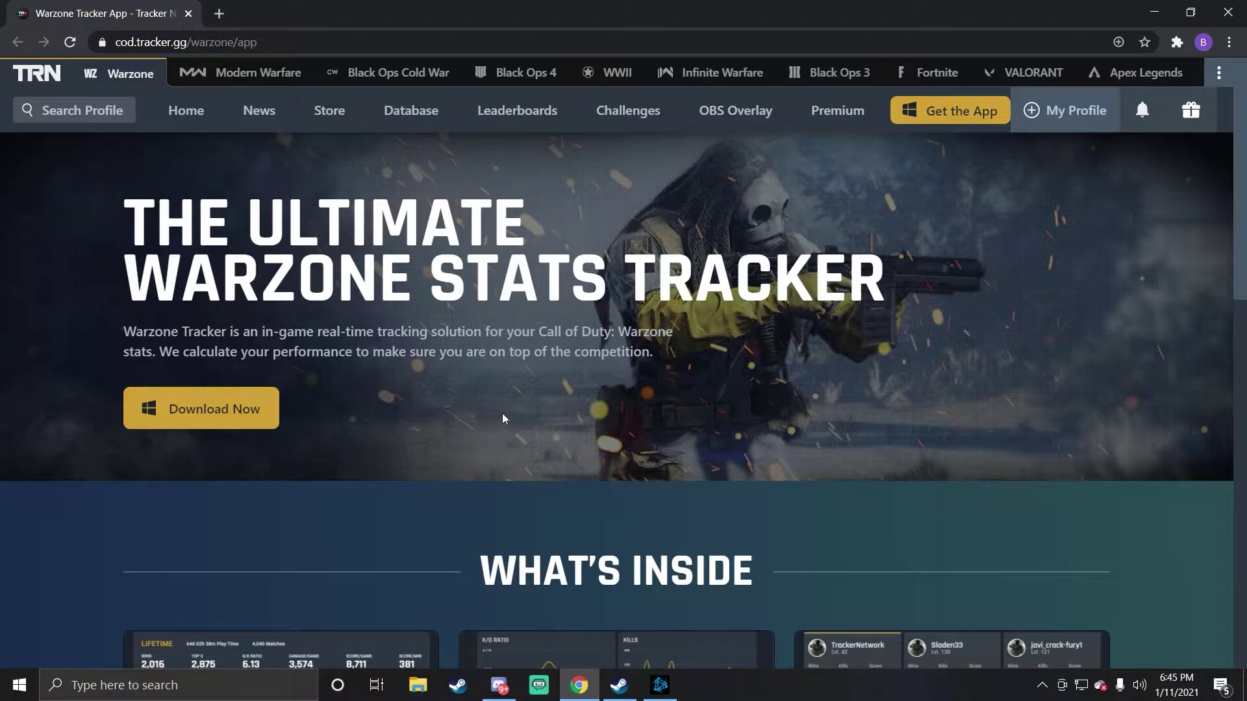
scroll(454, 477, down, 3)
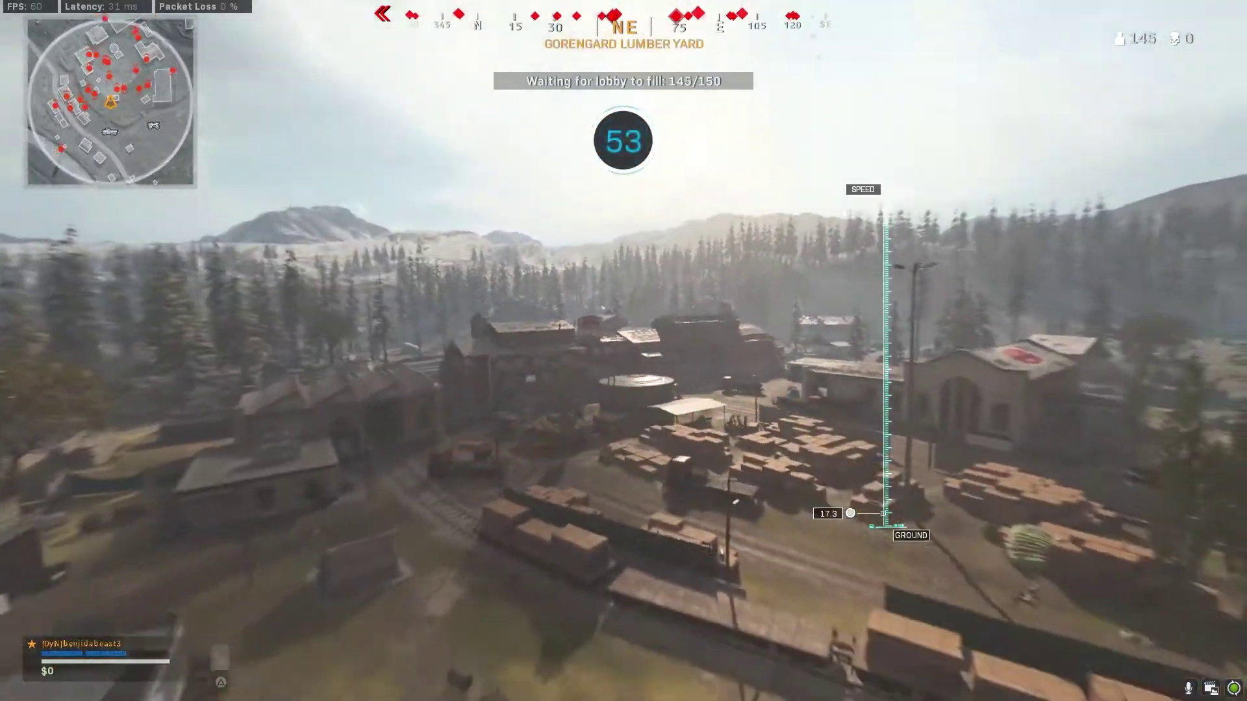
key(alt+t)
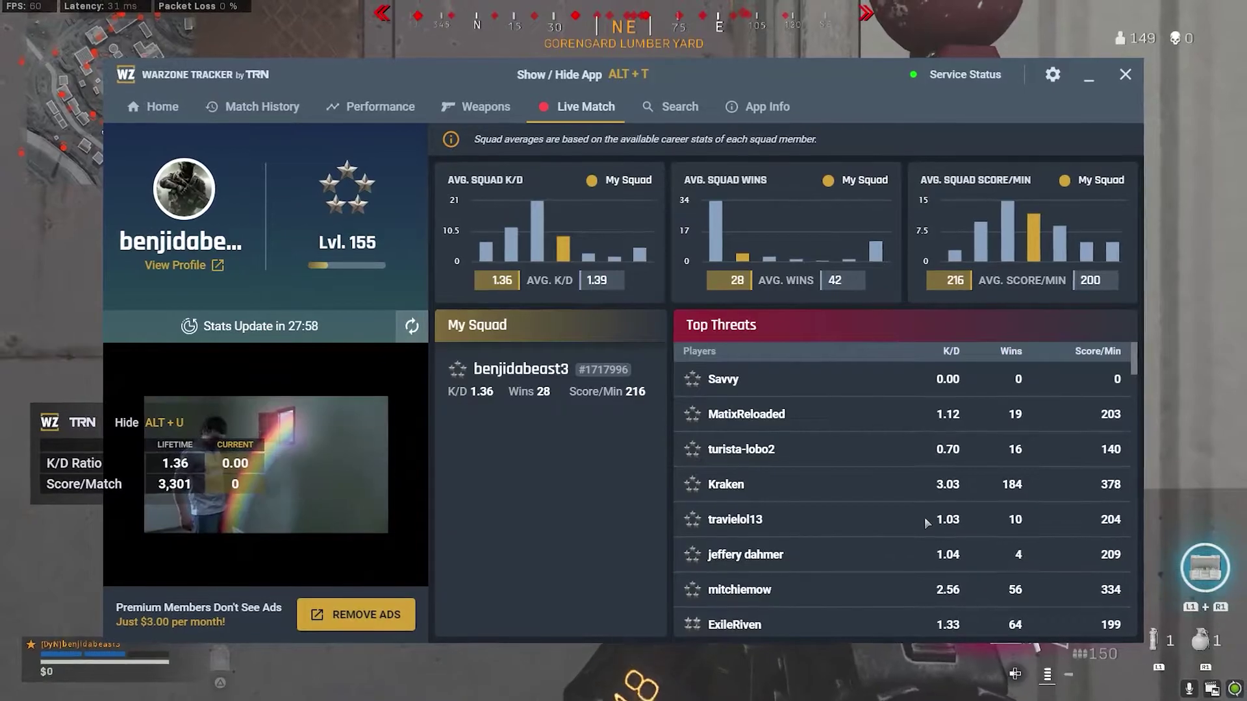
key(alt+t)
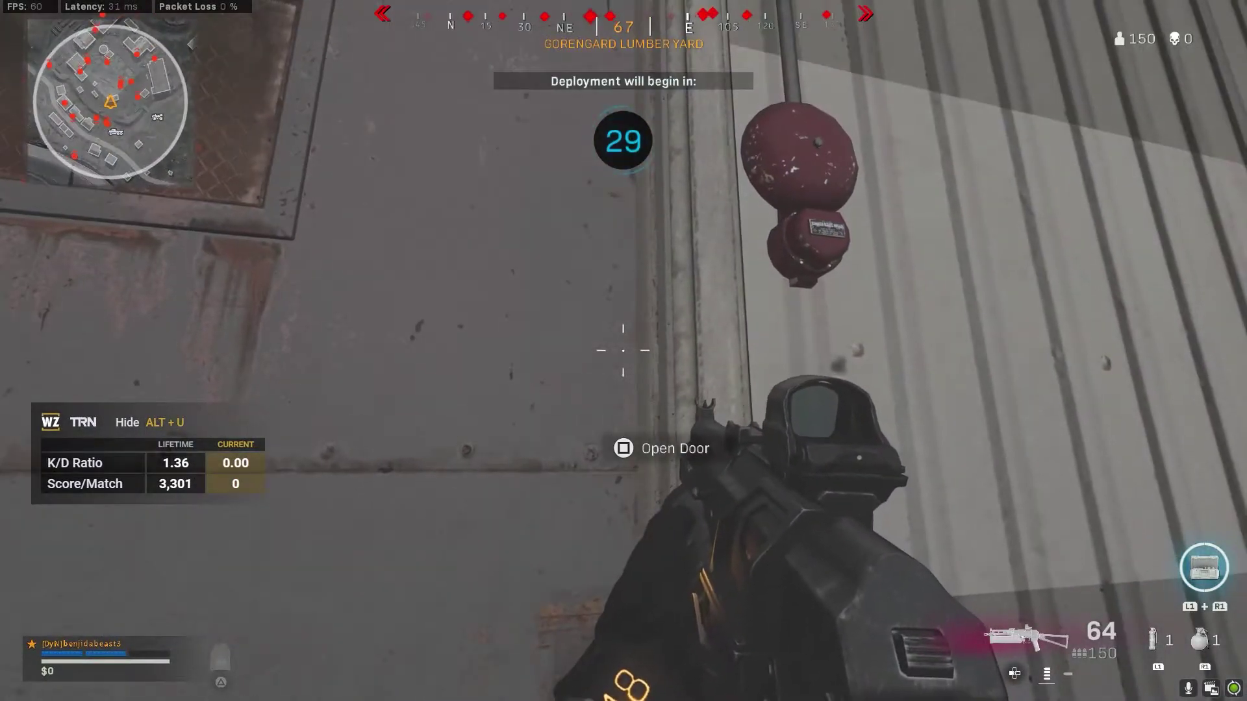
Step: Quit the current match via Leave Game and start matchmaking for BR Solos
key(Escape)
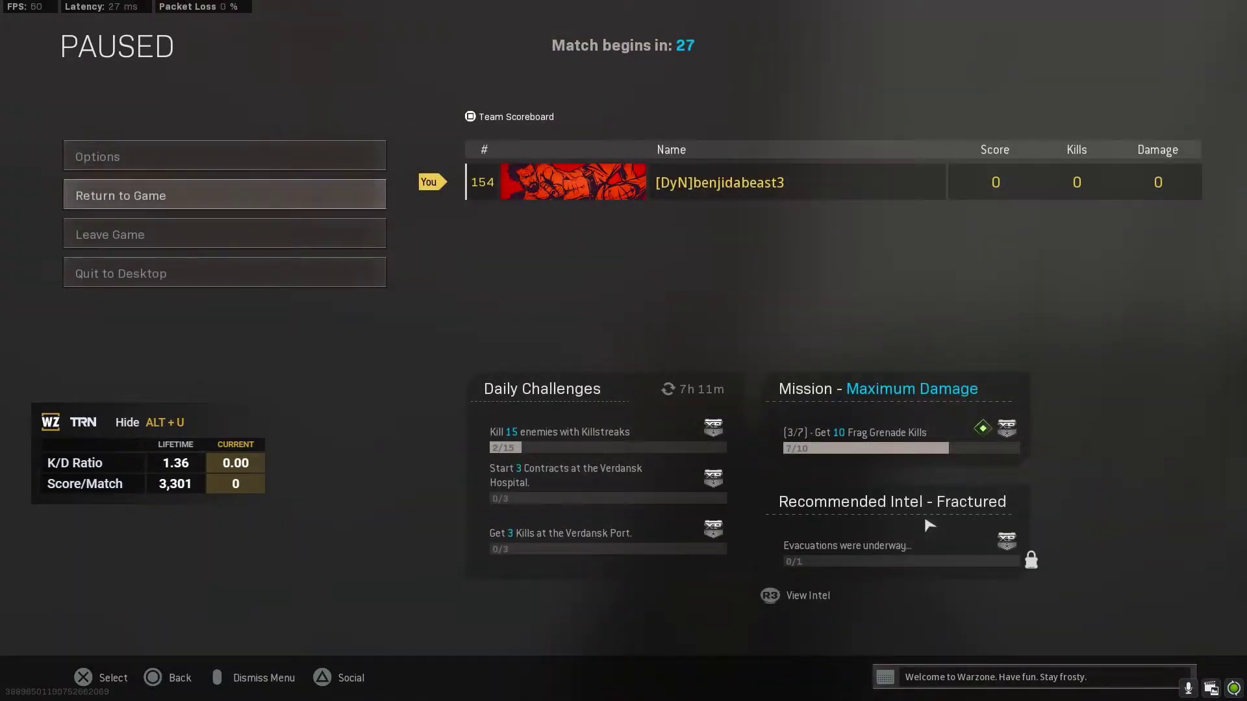
key(Down)
key(Return)
key(Up)
key(Return)
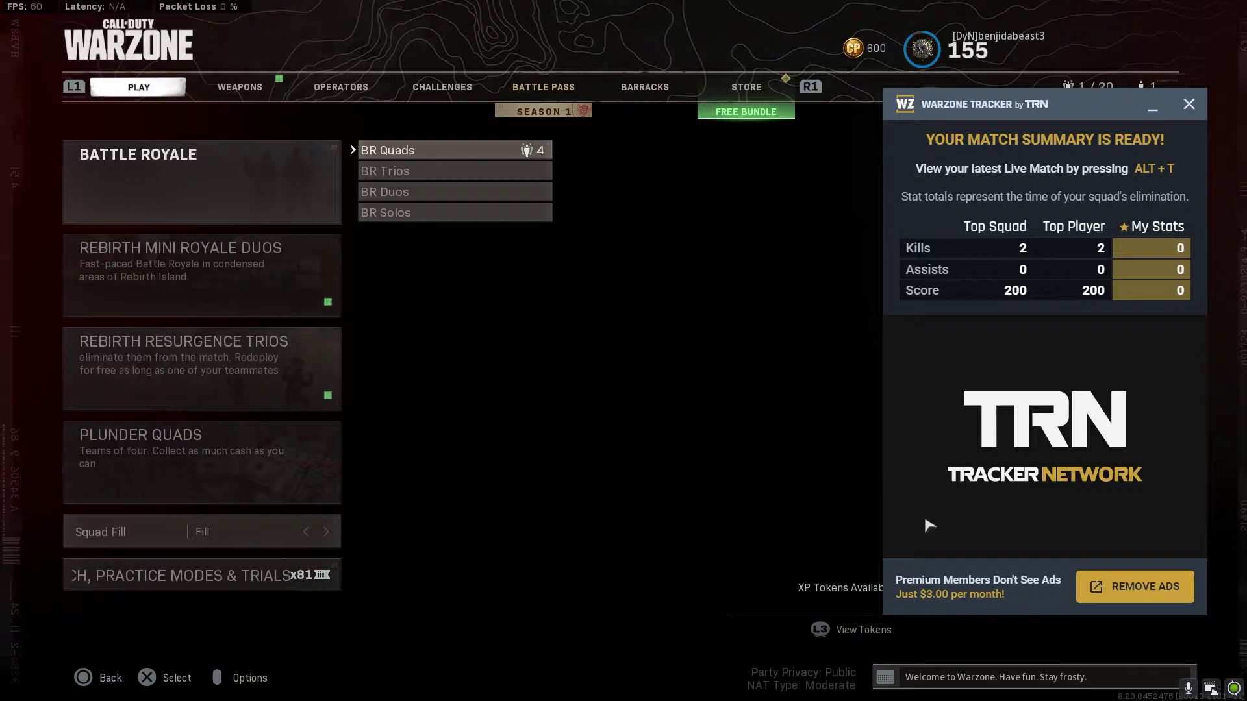
key(Down)
key(Down)
key(Down)
key(Return)
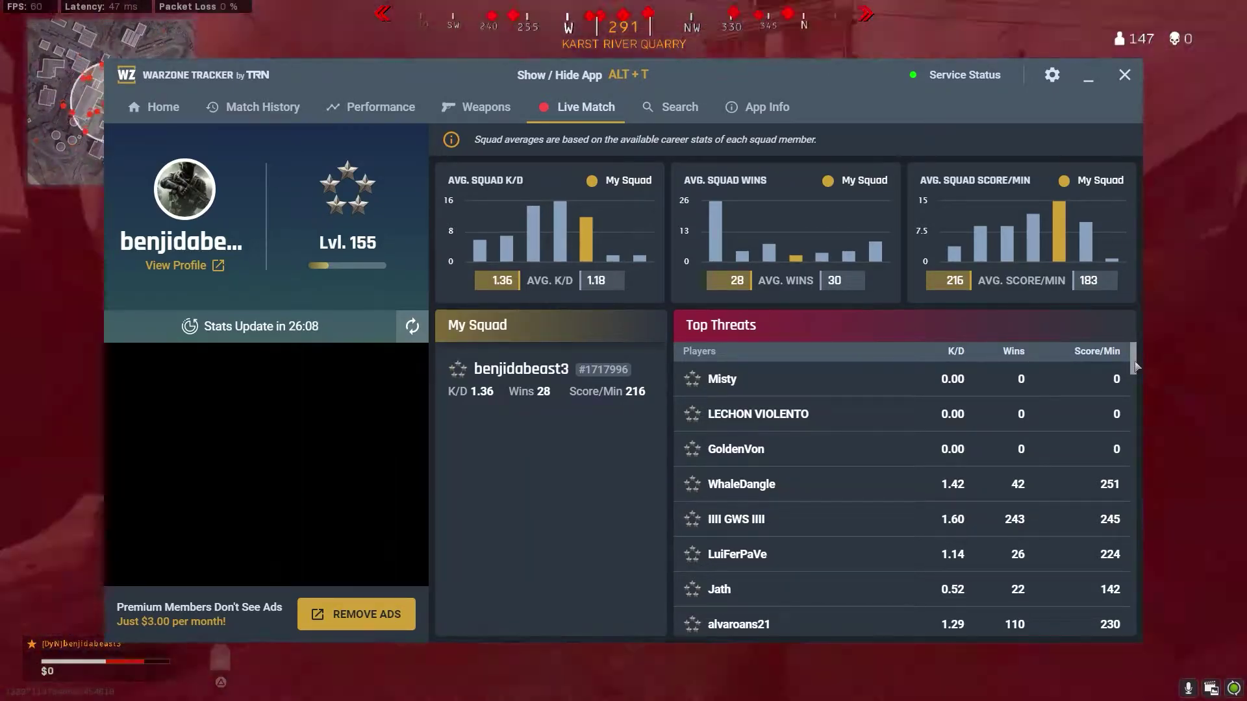
drag(1135, 367, 1230, 395)
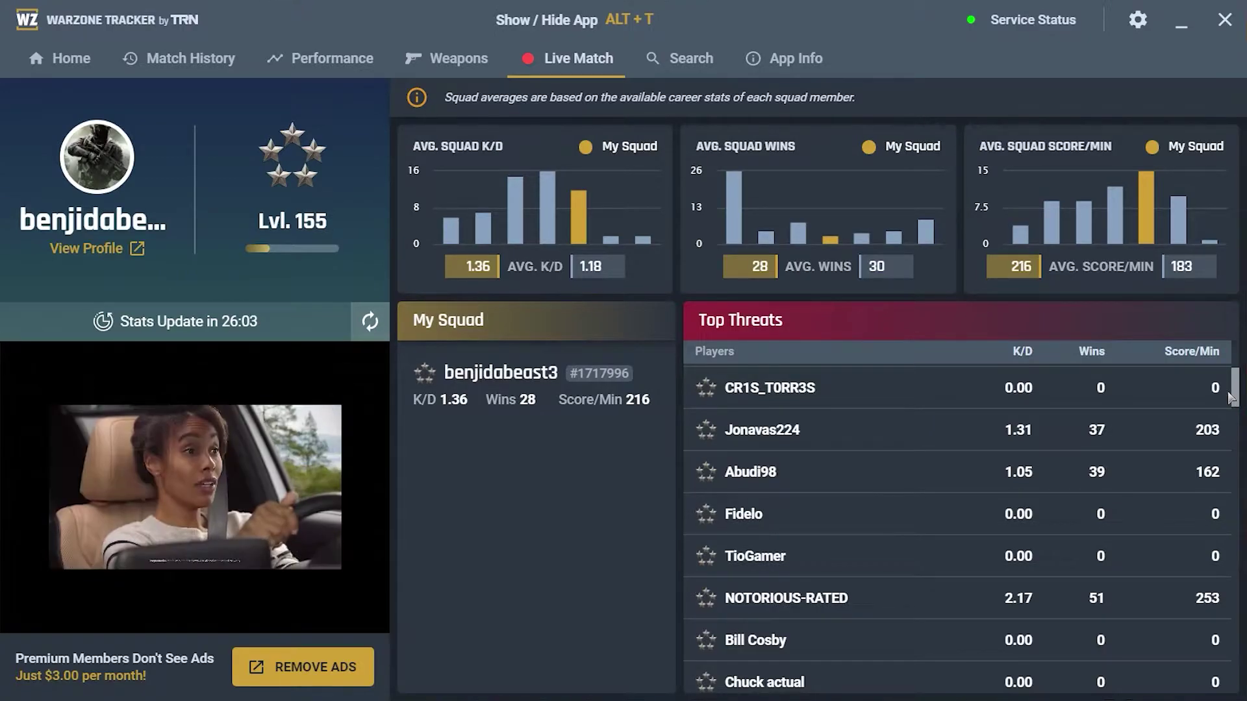
drag(1231, 395, 1234, 417)
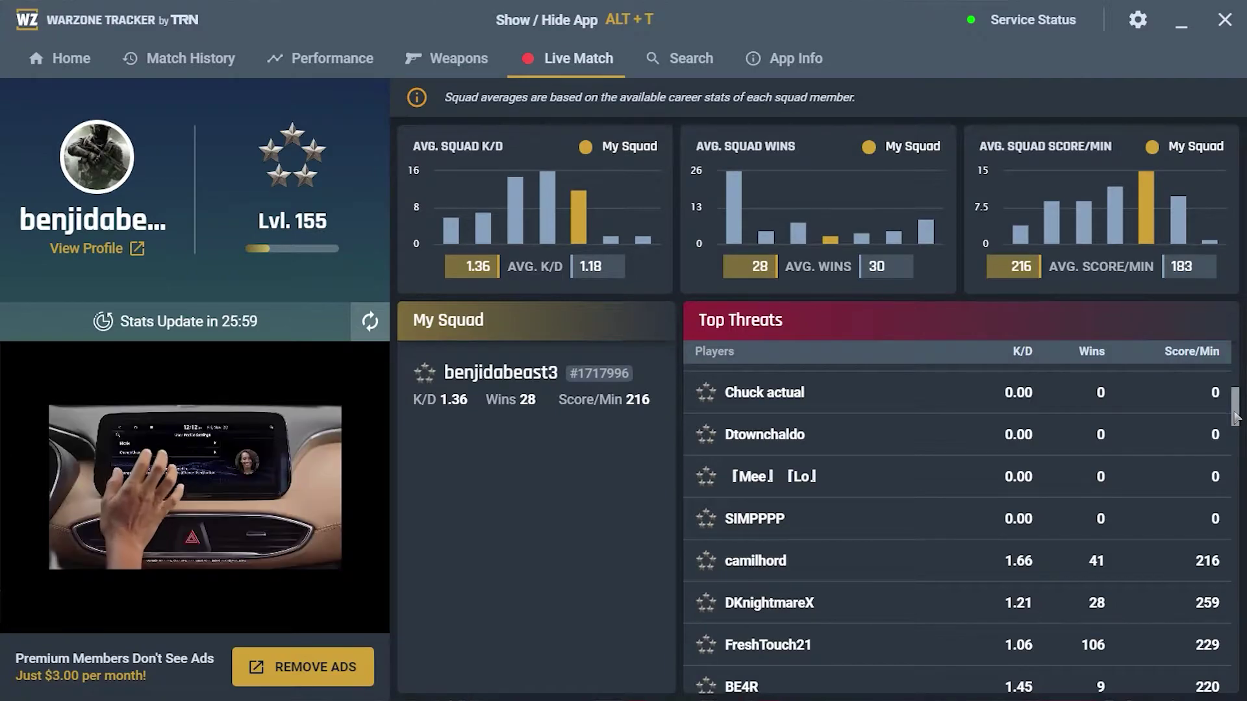
mouse_move(1235, 418)
mouse_down()
mouse_move(1235, 529)
mouse_move(1236, 519)
mouse_up()
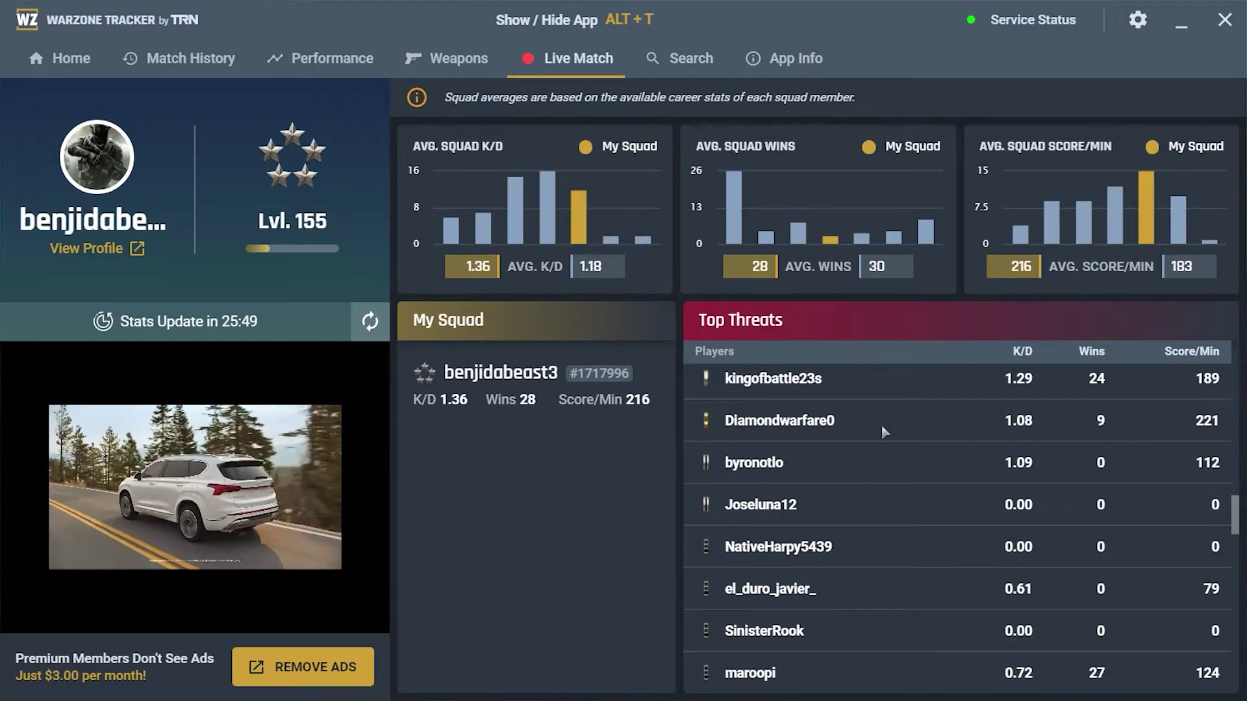
scroll(882, 425, up, 1)
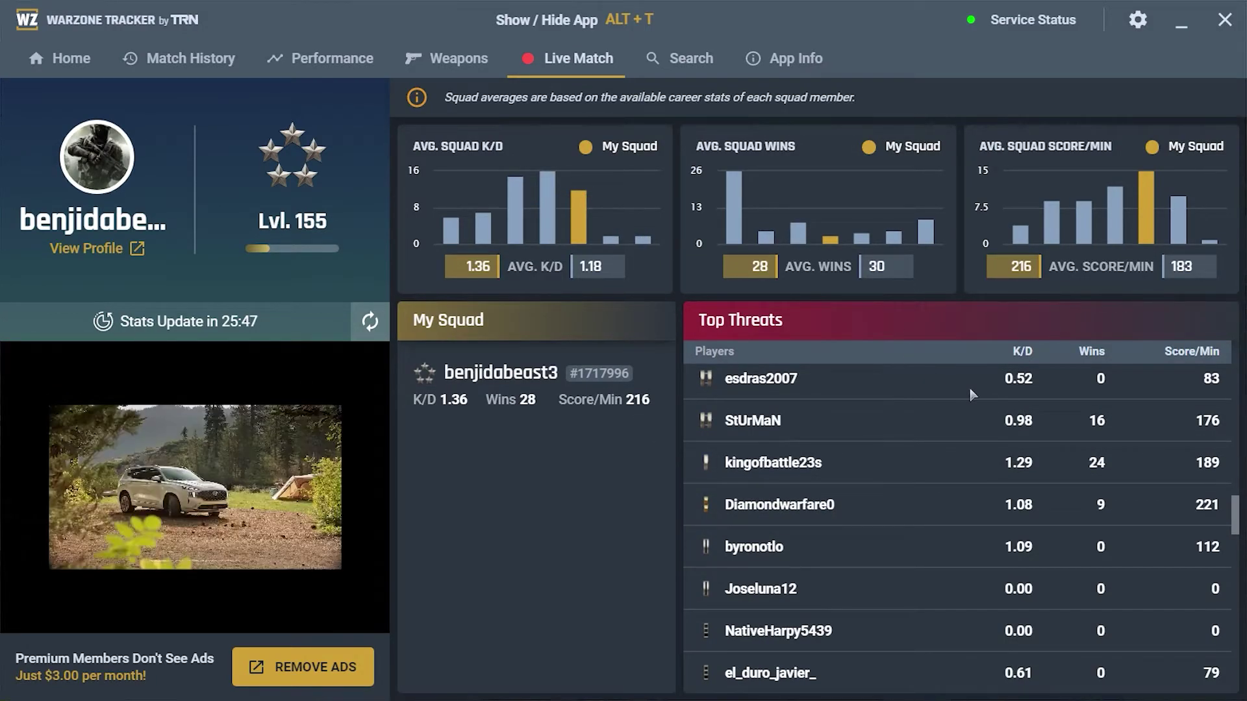
scroll(864, 547, up, 5)
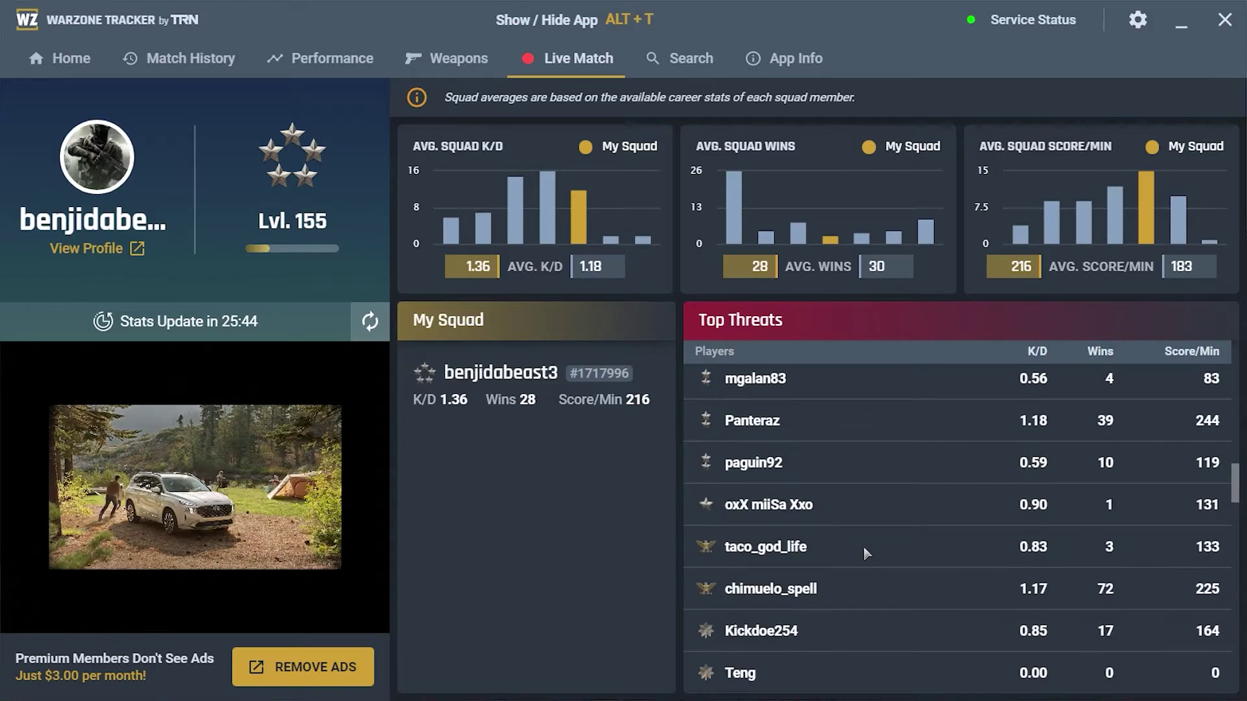
scroll(796, 506, up, 1)
scroll(797, 512, up, 1)
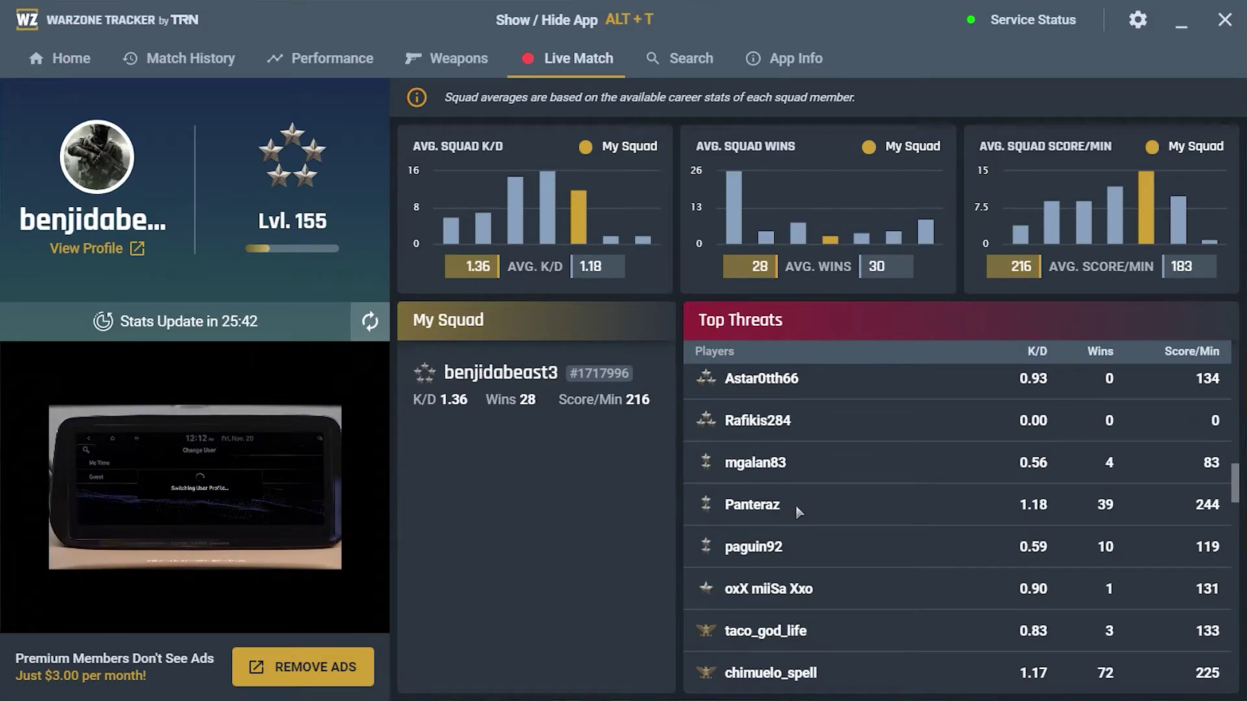
scroll(797, 505, up, 1)
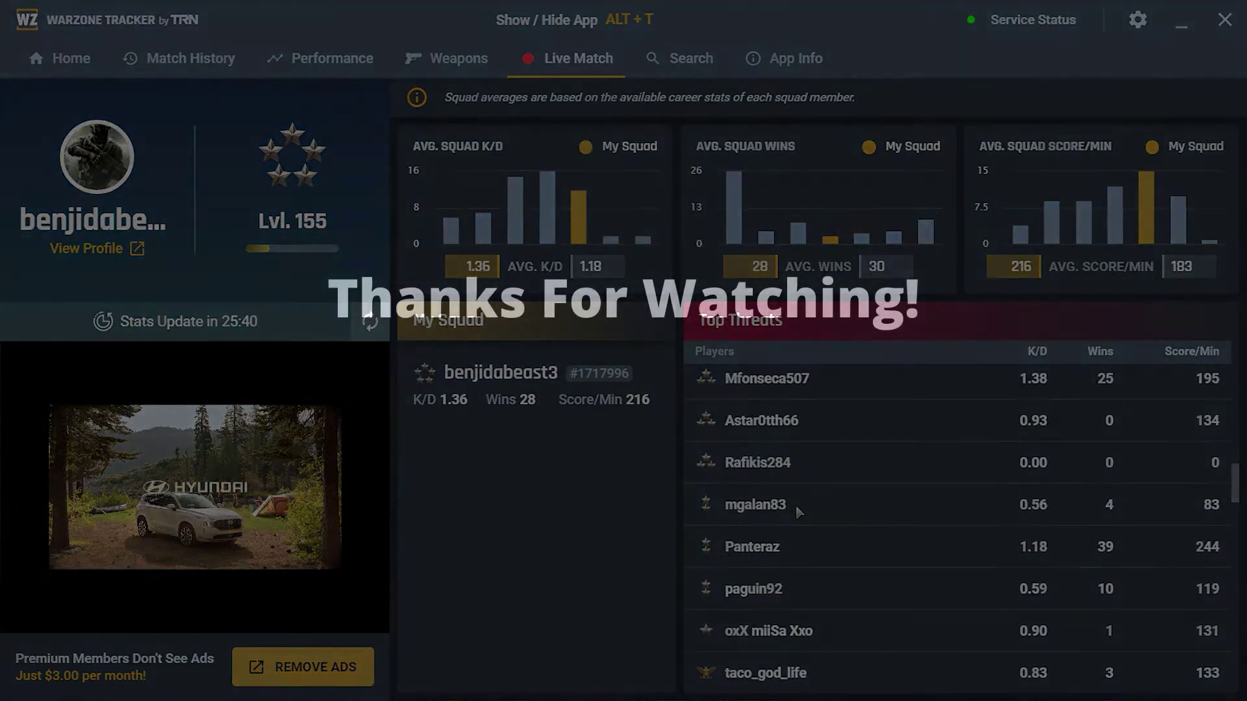